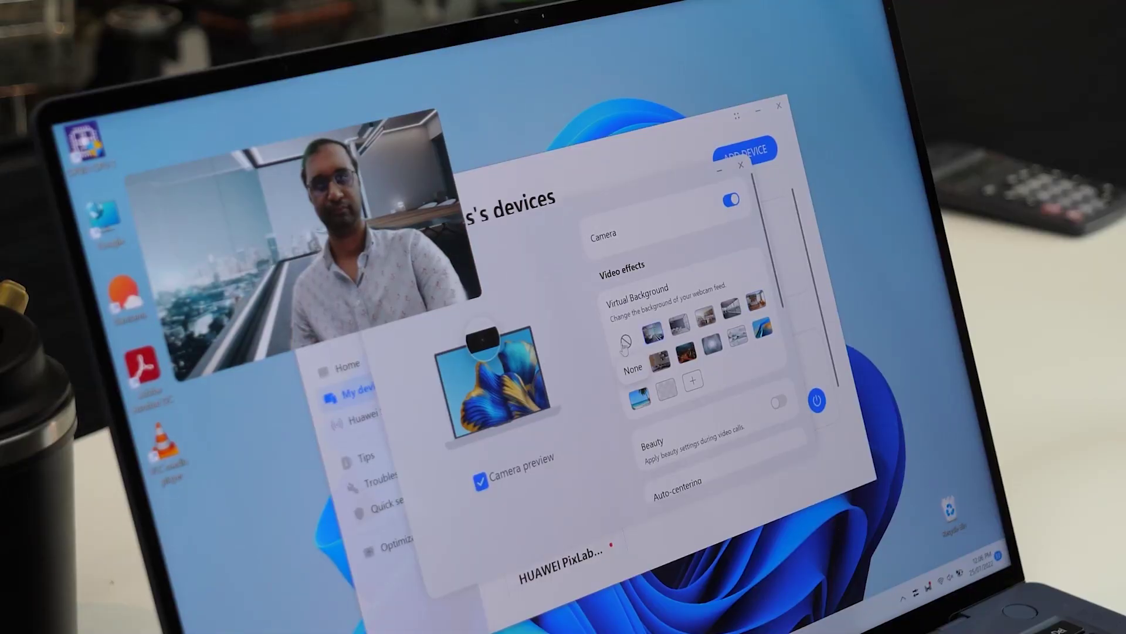
click(625, 342)
scroll(680, 333, up, 3)
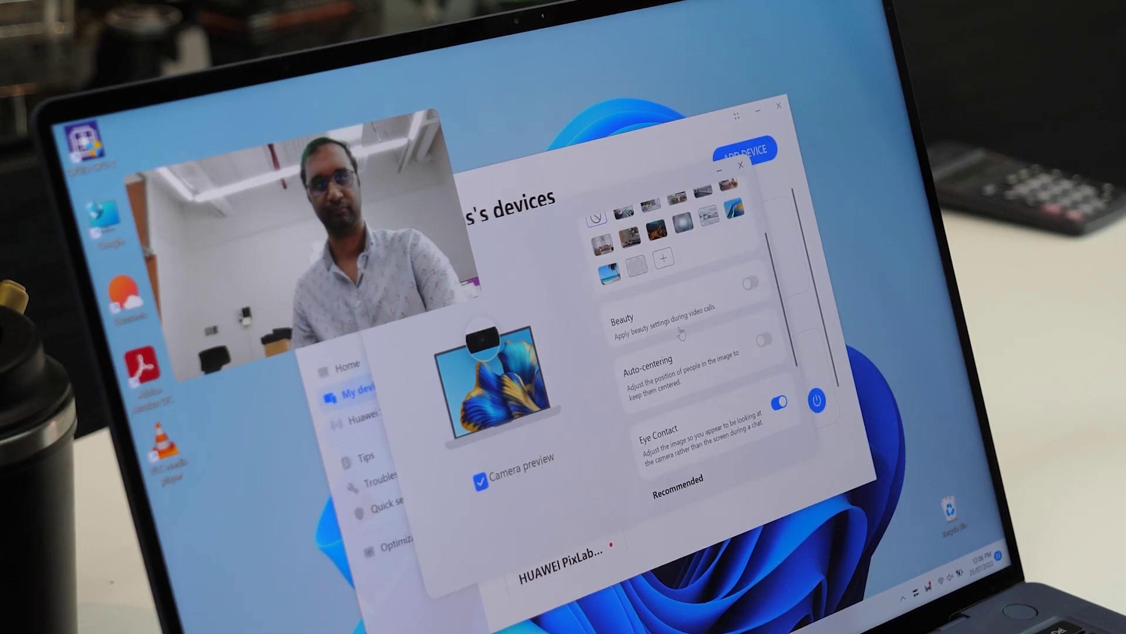